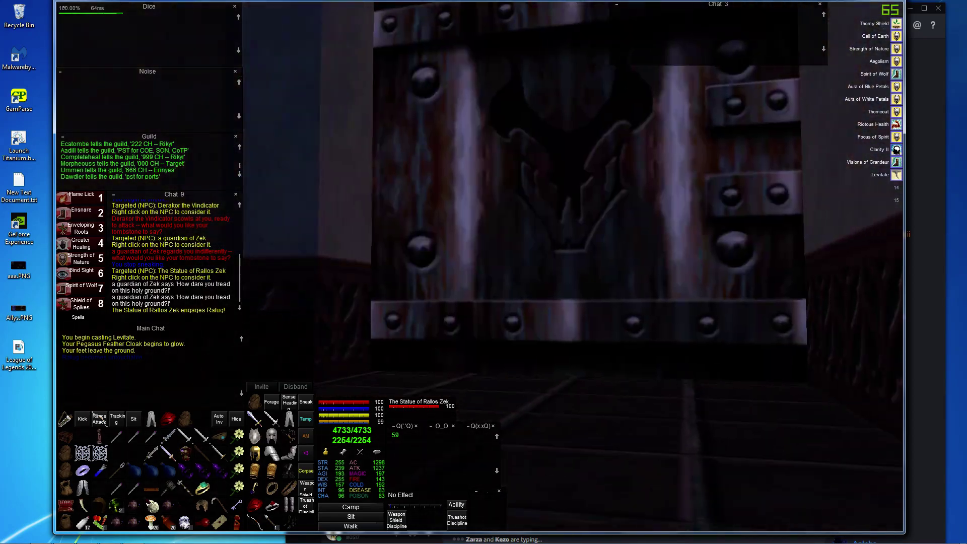
key(Down)
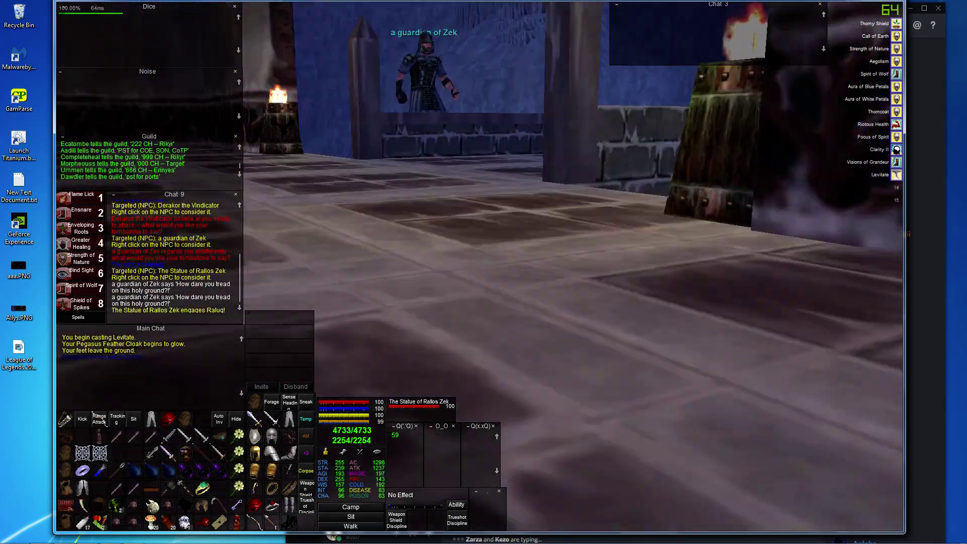
key(Up)
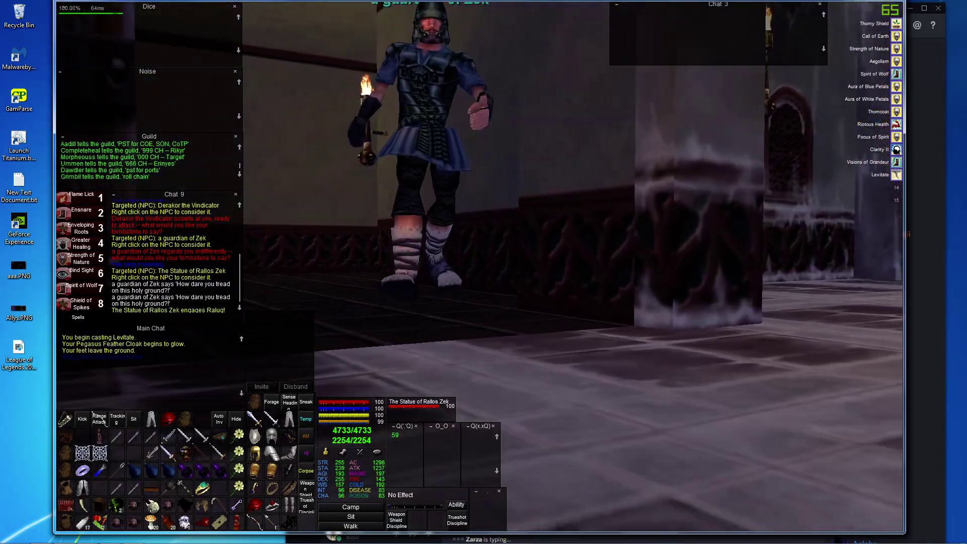
key(Left)
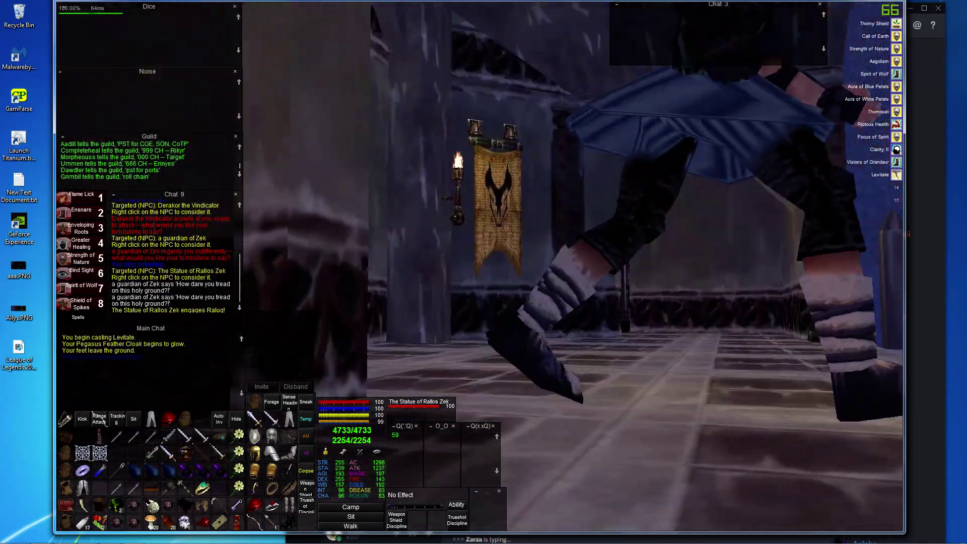
key(Up)
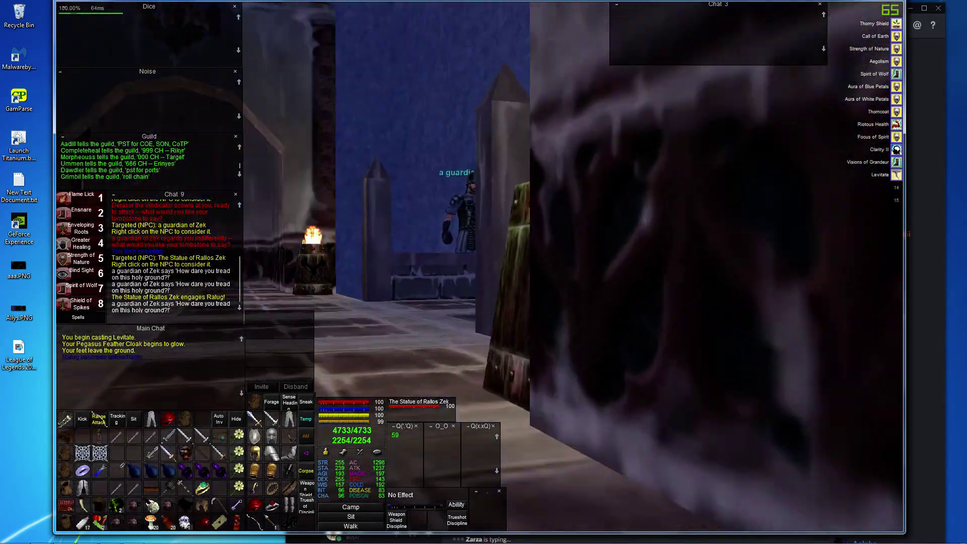
key(Left)
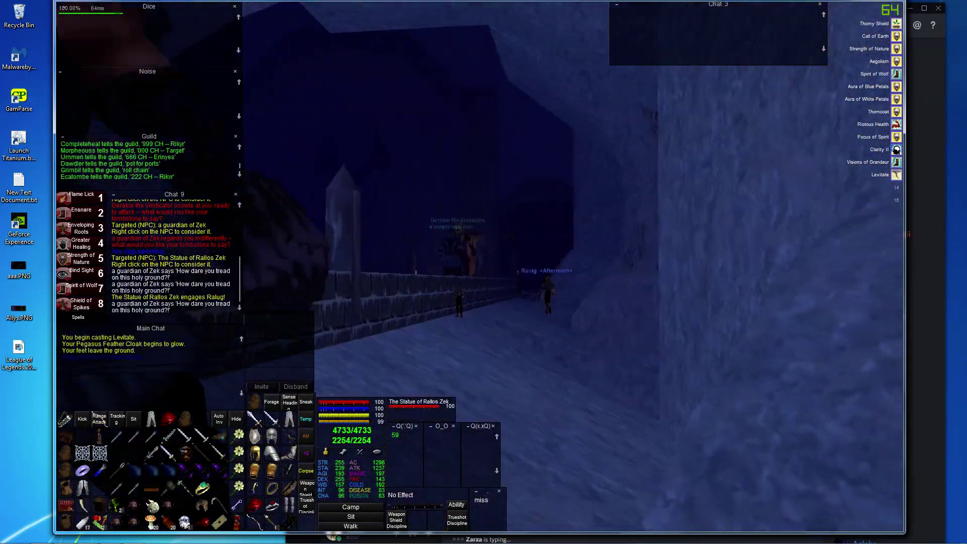
key(Right)
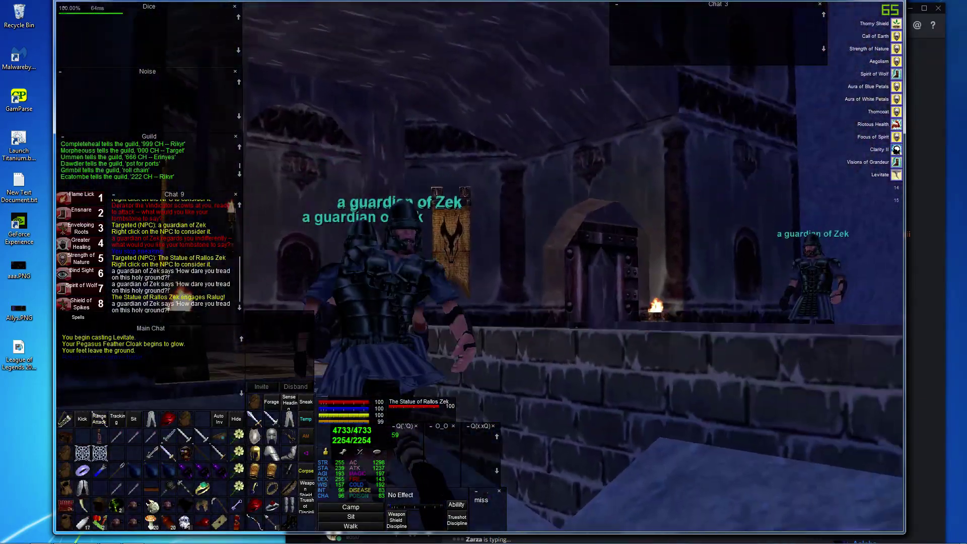
key(Up)
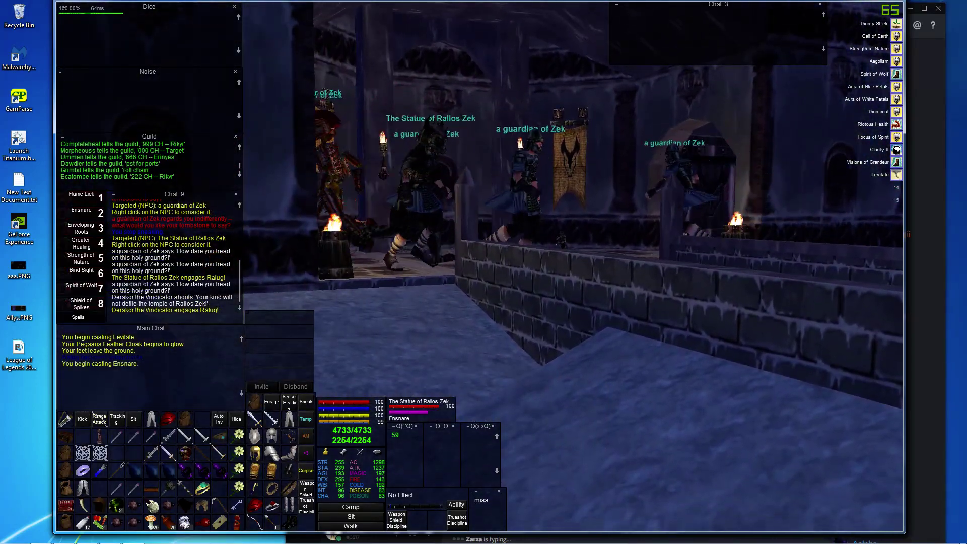
key(Right)
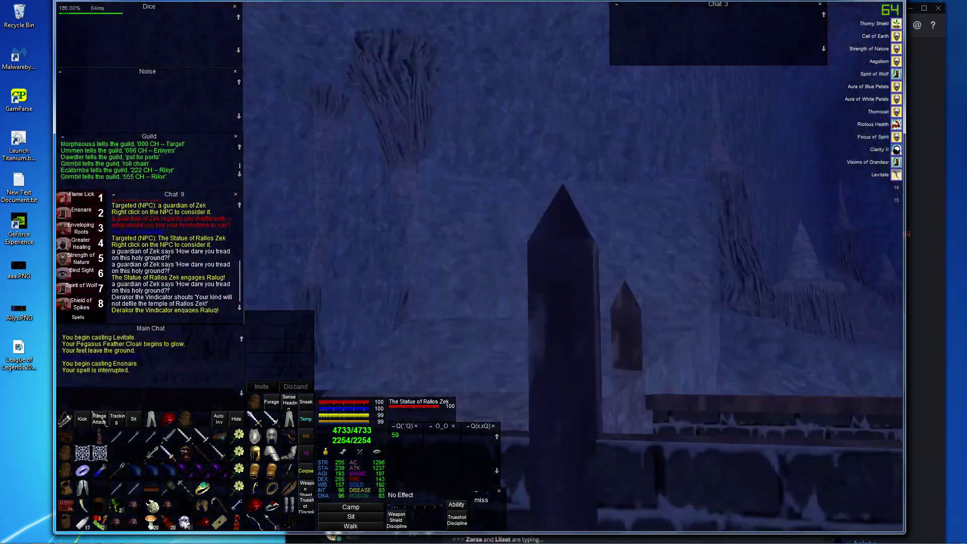
key(Left)
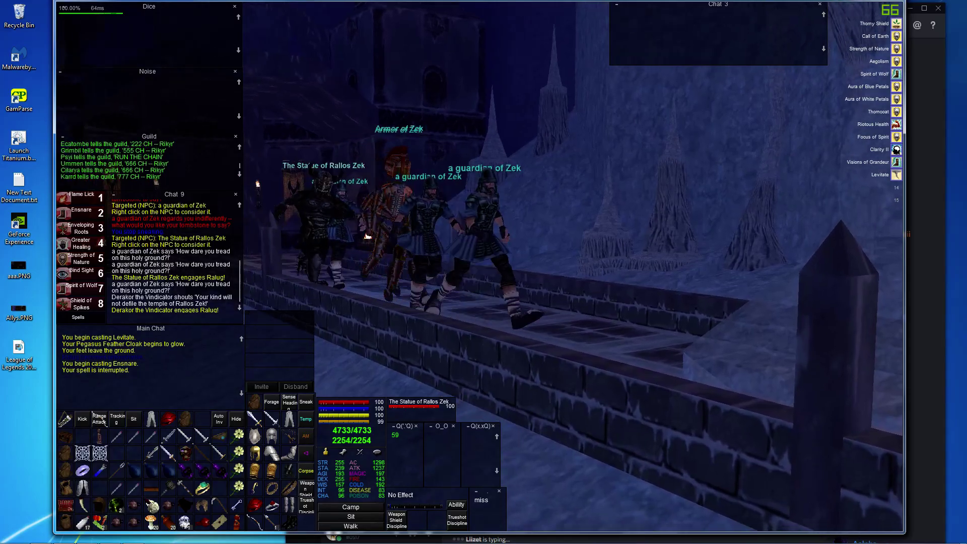
key(3)
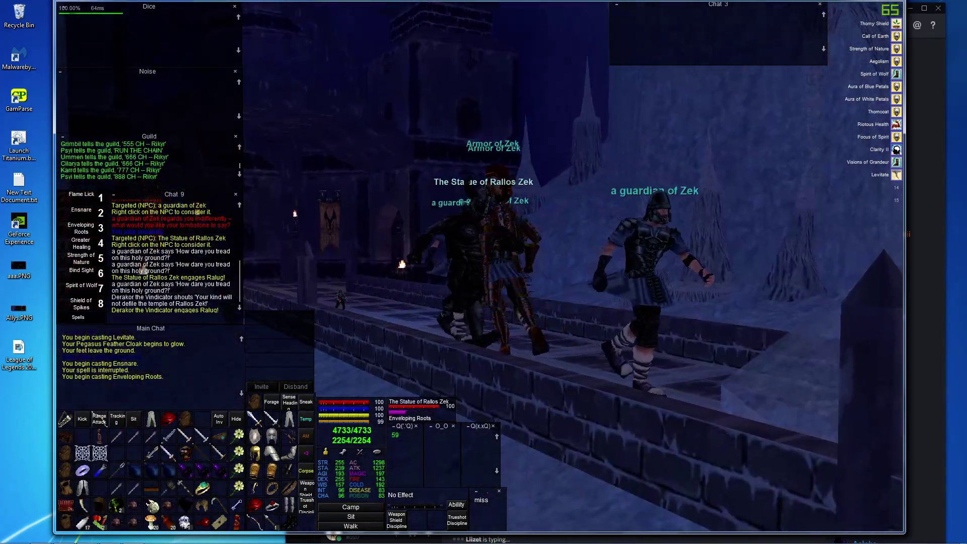
key(Left)
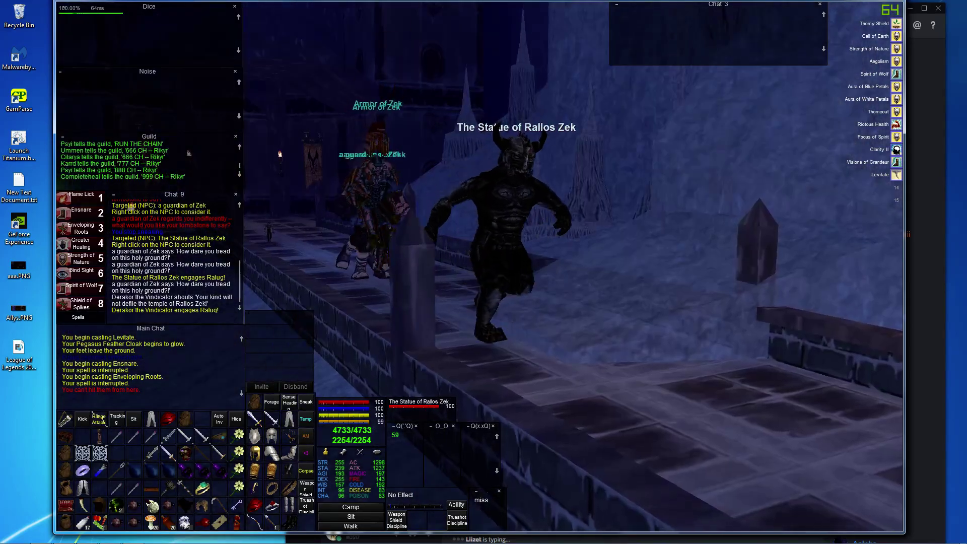
key(Left)
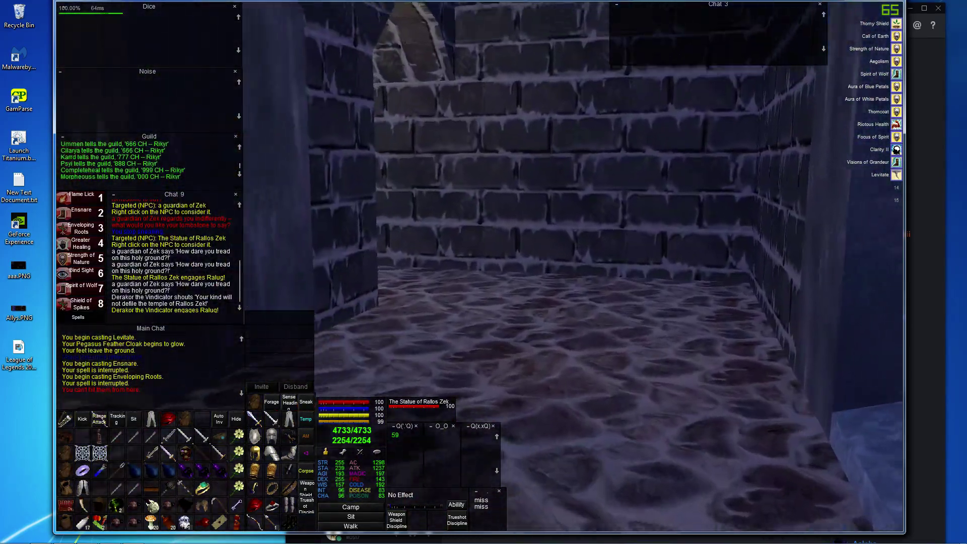
key(Left)
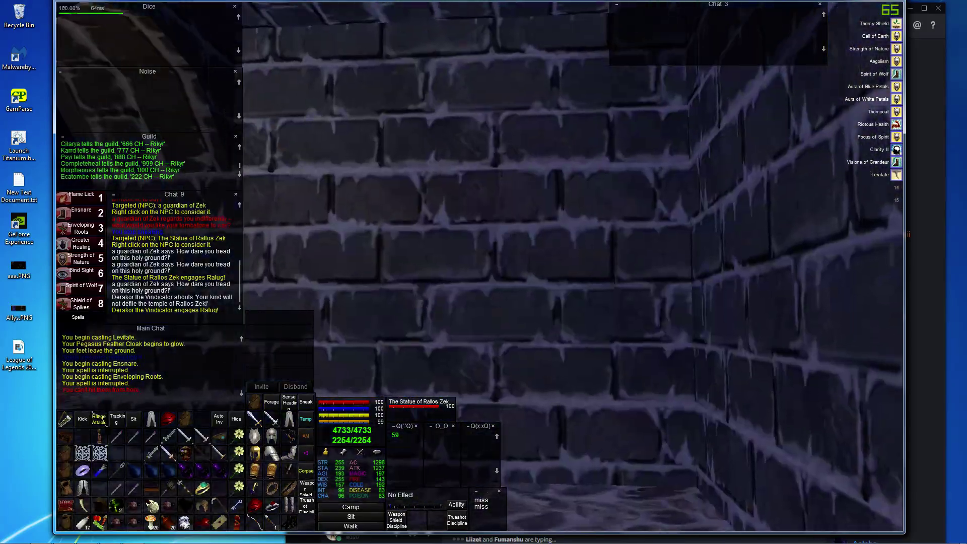
key(Left)
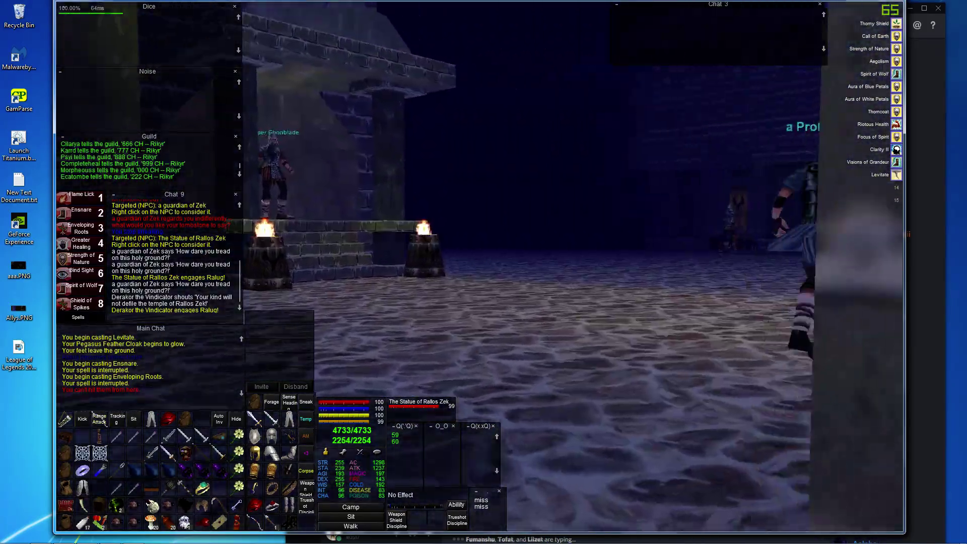
key(Up)
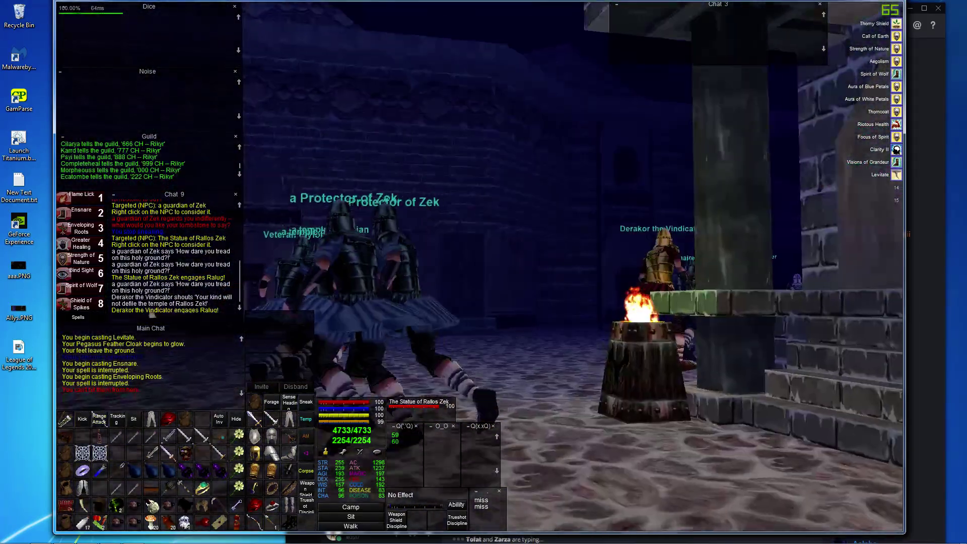
key(Up)
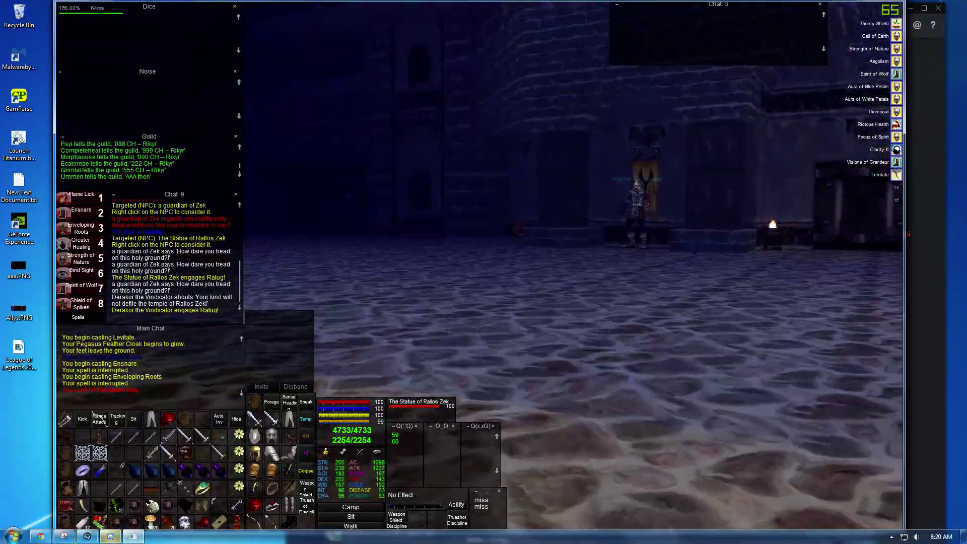